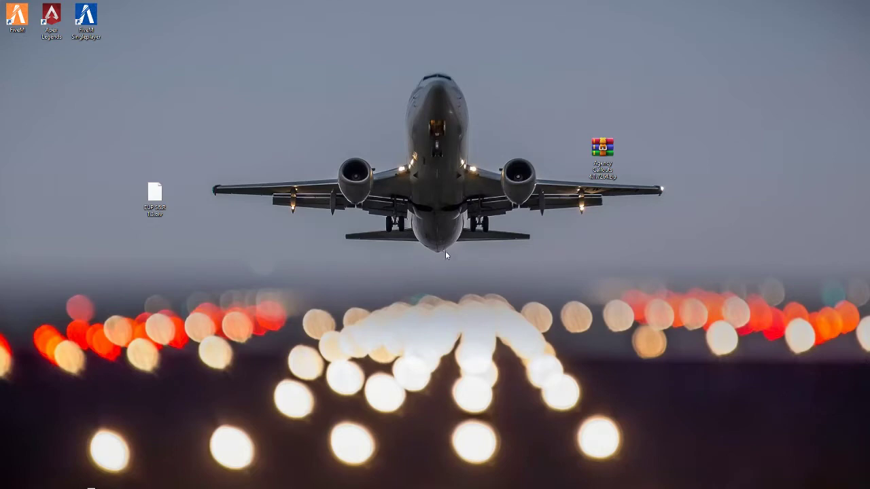
# - Open the AirbusA350 folder inside the Desktop's X-Plane 11 installation, under Aircraft and Laminar Research
pyautogui.click(66, 487)
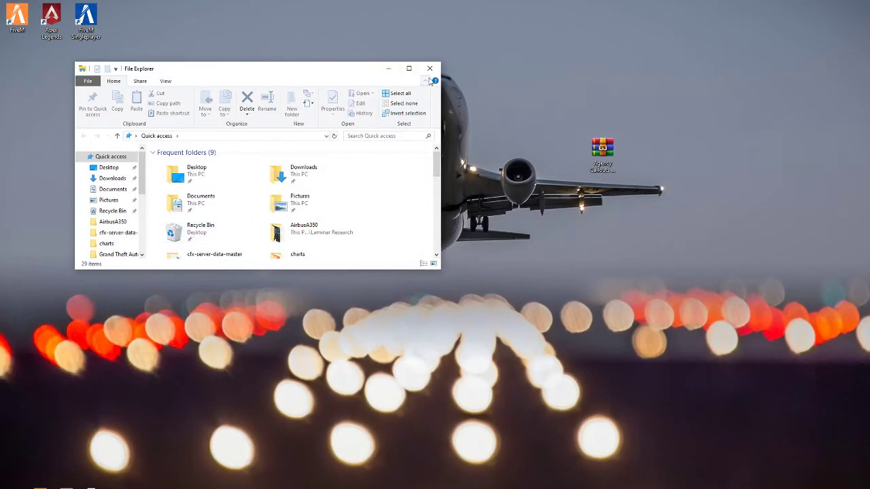
pyautogui.click(408, 68)
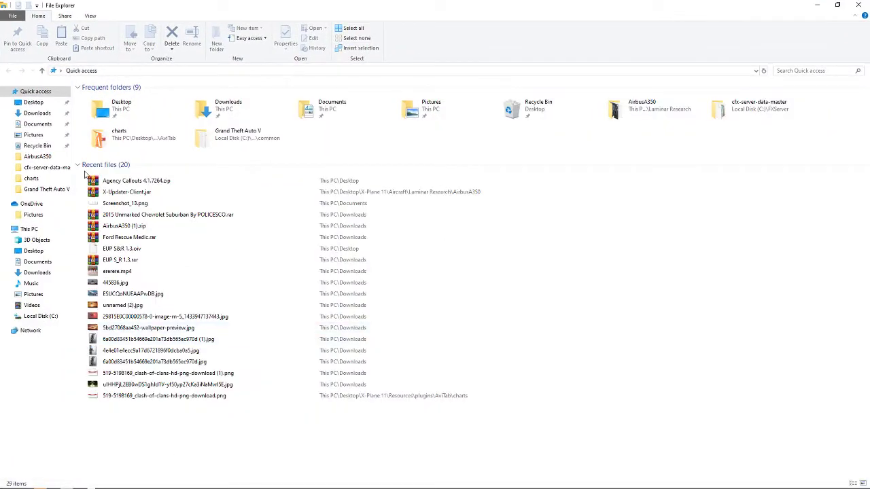
pyautogui.click(41, 103)
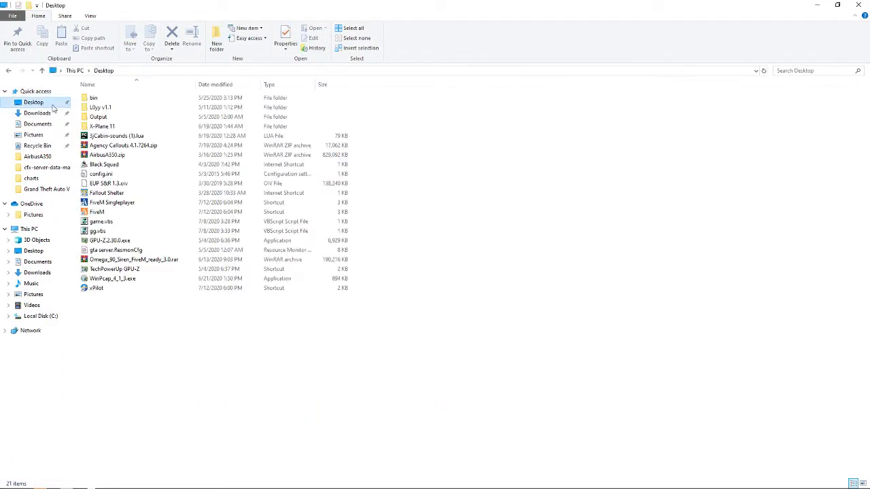
pyautogui.doubleClick(102, 131)
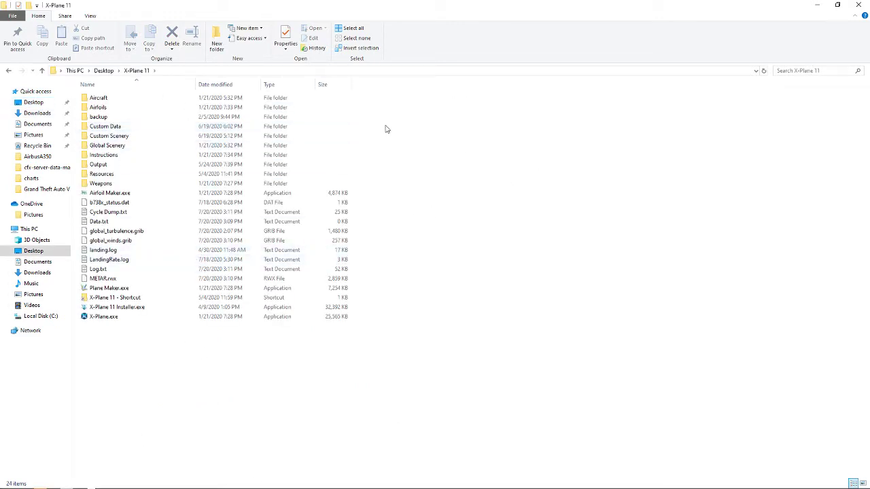
pyautogui.doubleClick(134, 104)
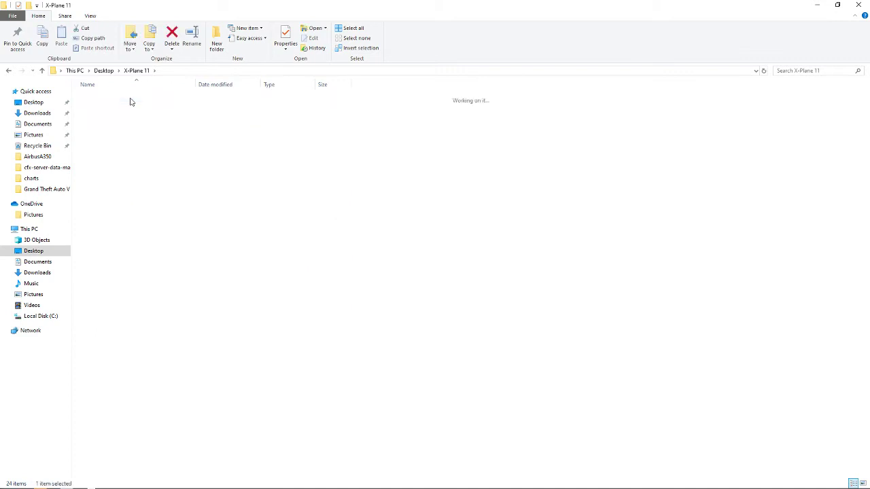
pyautogui.doubleClick(127, 109)
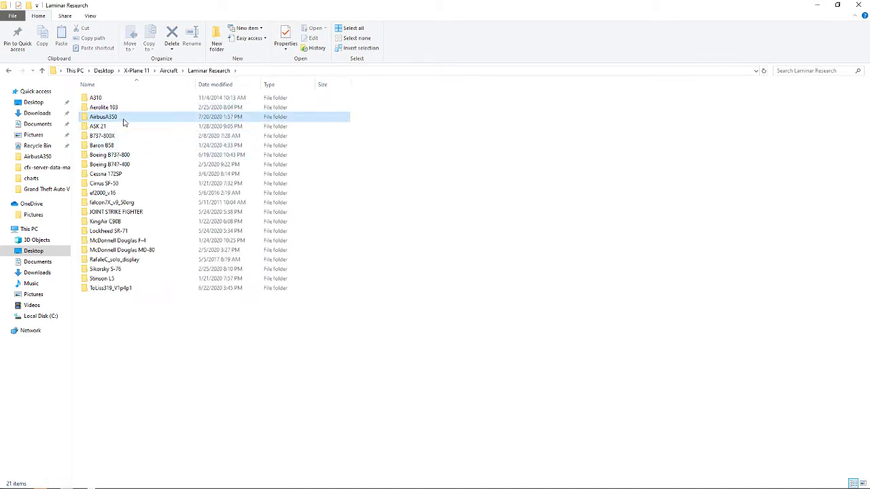
pyautogui.doubleClick(123, 118)
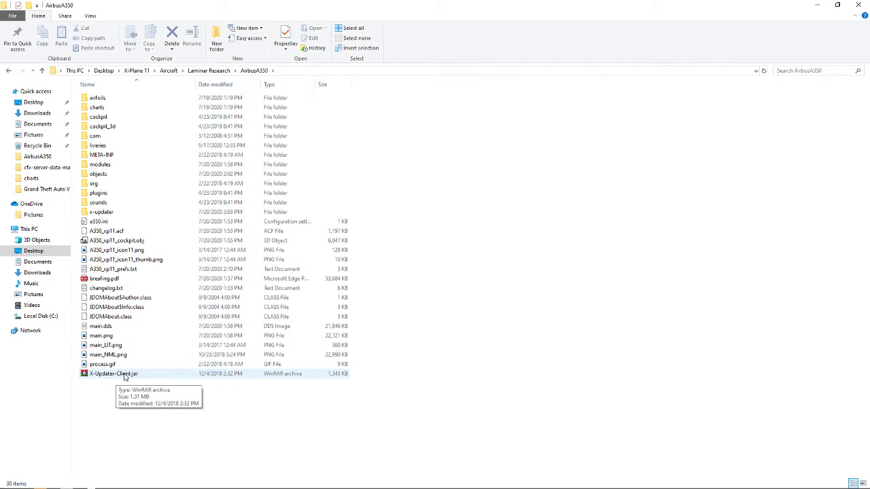
# - Try to run X-Updater-Client.jar directly from the AirbusA350 folder and close the WinRAR window it opens in
pyautogui.doubleClick(124, 376)
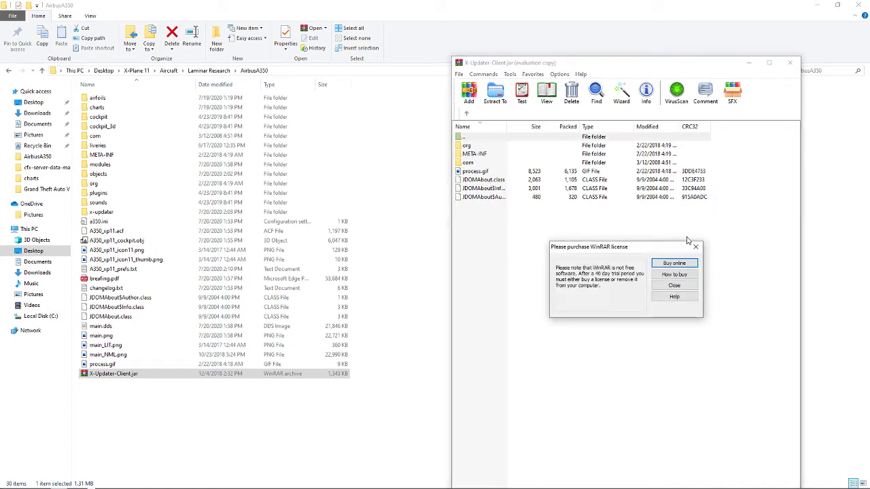
pyautogui.press('Escape')
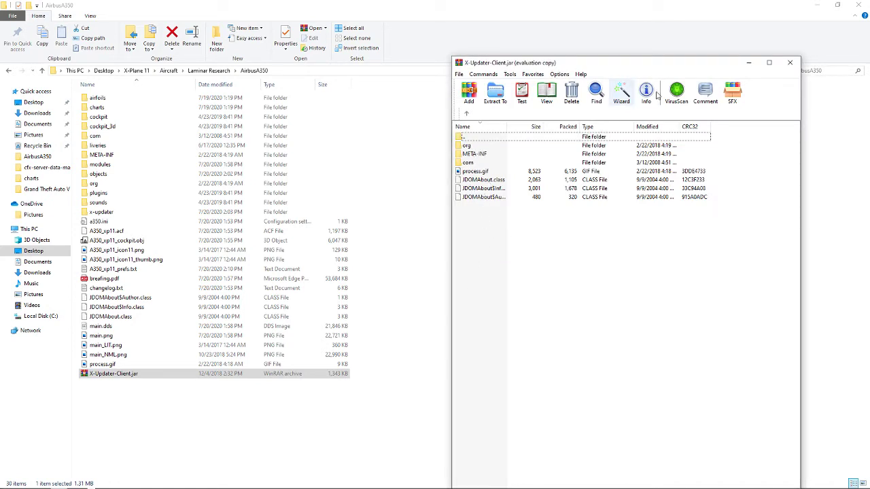
pyautogui.click(789, 63)
pyautogui.click(238, 417)
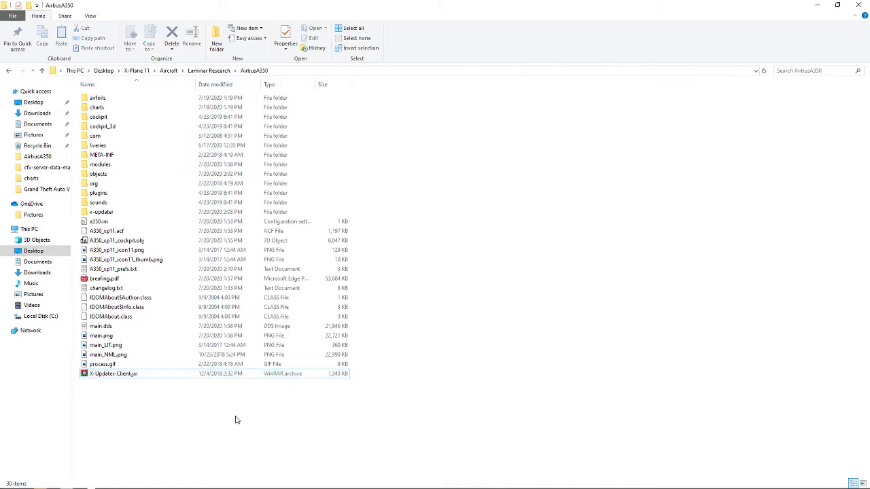
# - Bring up the Java download page on java.com in the browser and move it away again to return to the AirbusA350 folder
pyautogui.click(91, 488)
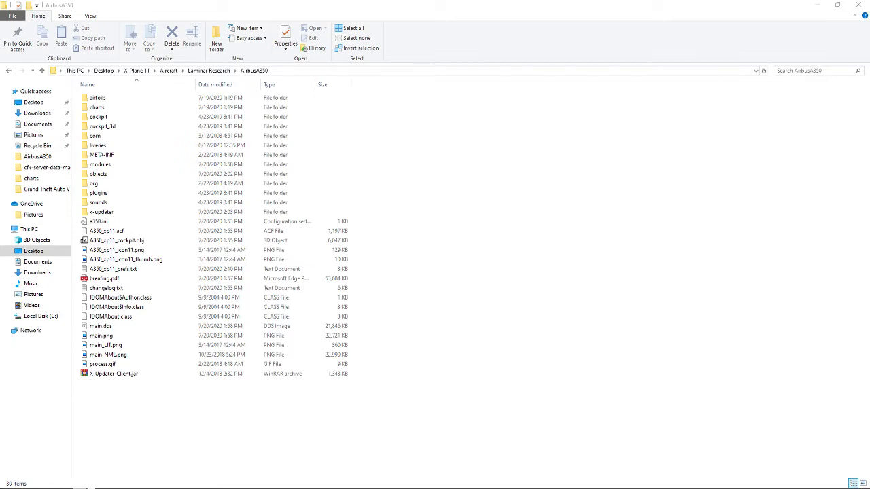
pyautogui.moveTo(1, 168); pyautogui.dragTo(111, 0)
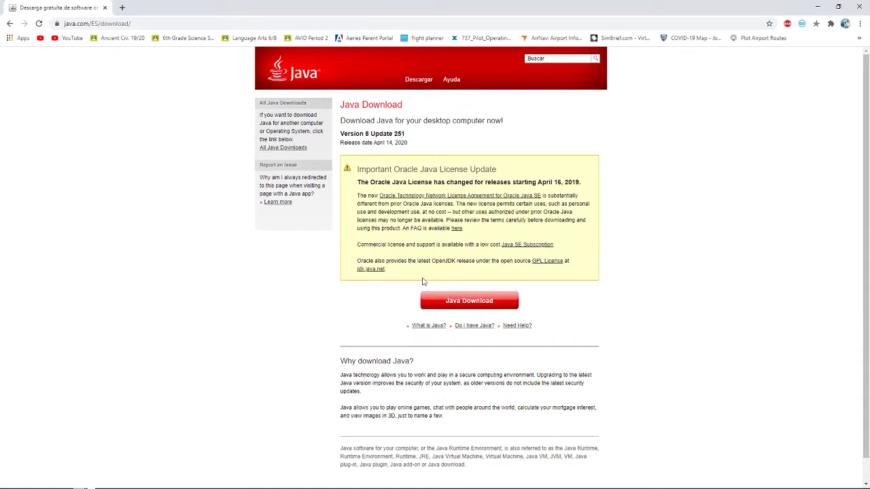
pyautogui.moveTo(347, 4); pyautogui.dragTo(0, 13)
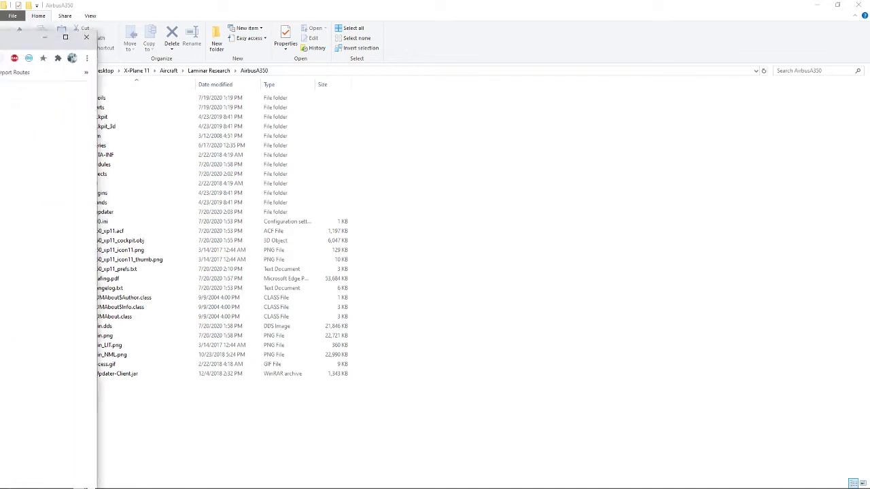
pyautogui.click(115, 438)
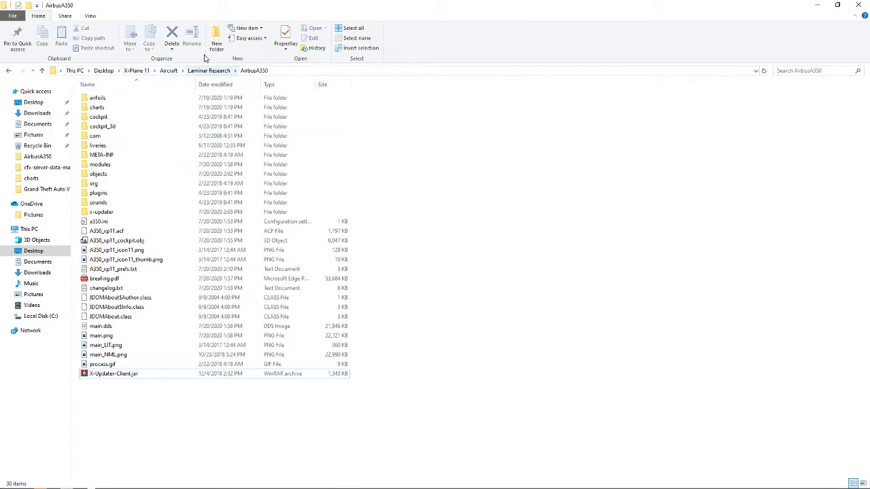
# - Open X-Updater-Client.jar with Java(TM) Platform SE binary and enter the product's user name or e-mail and license key
pyautogui.rightClick(98, 383)
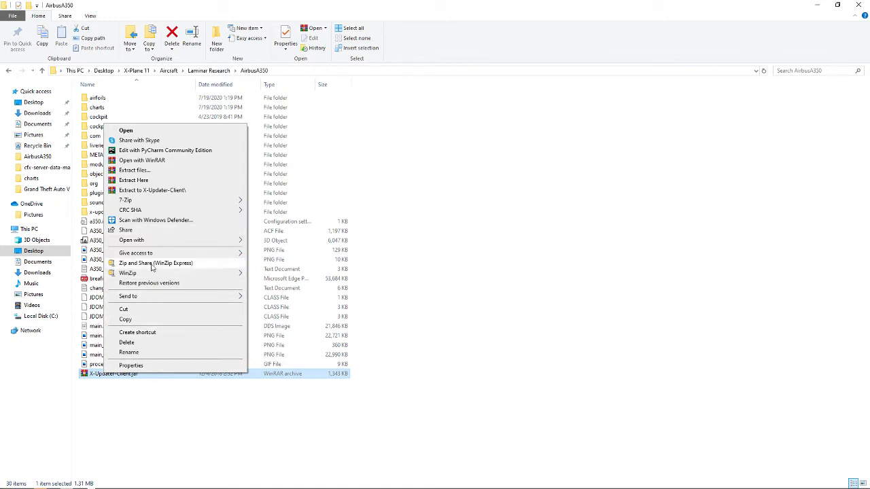
pyautogui.moveTo(151, 243)
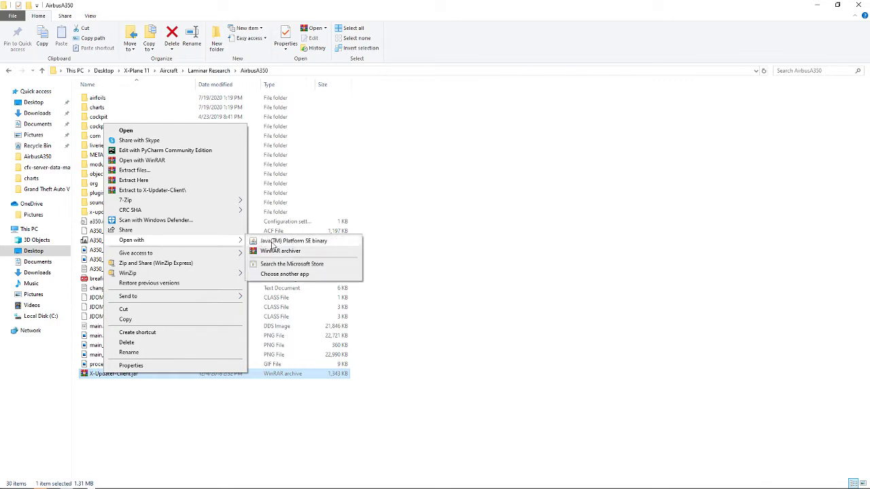
pyautogui.click(278, 241)
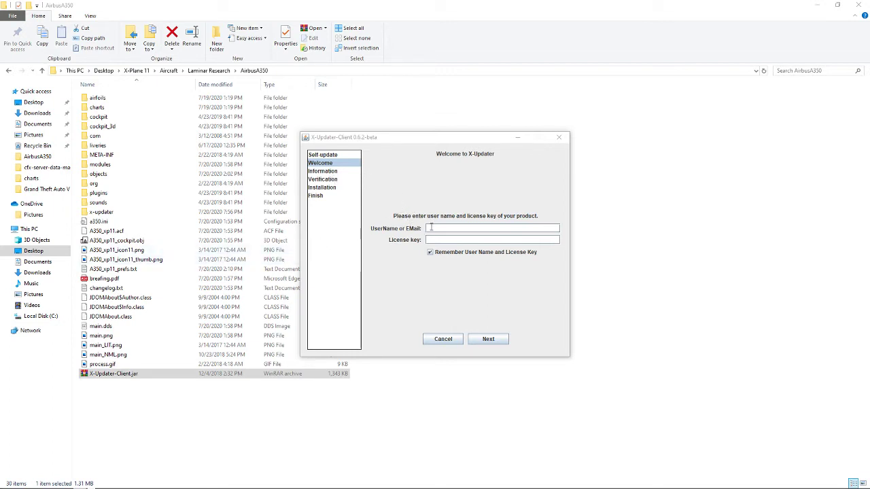
pyautogui.click(431, 228)
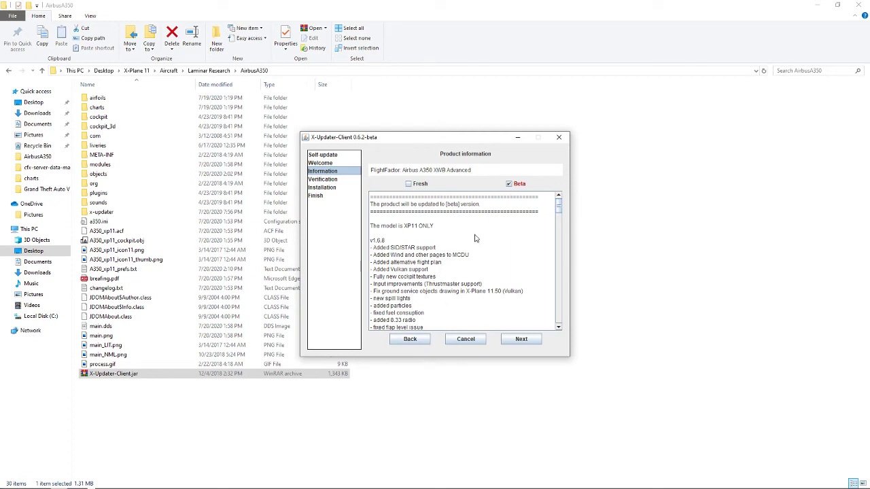
# - Switch the Beta option for the Airbus A350 XWB Advanced off and on again, and review the beta changelog
pyautogui.click(513, 184)
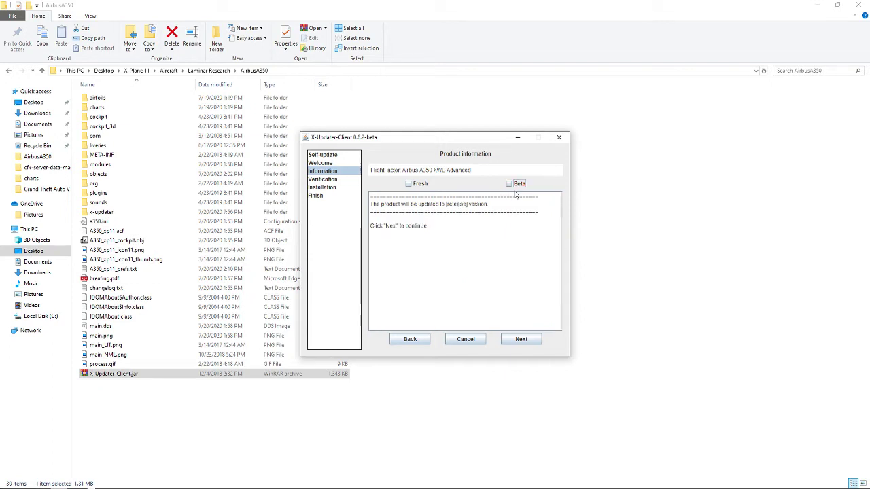
pyautogui.click(510, 184)
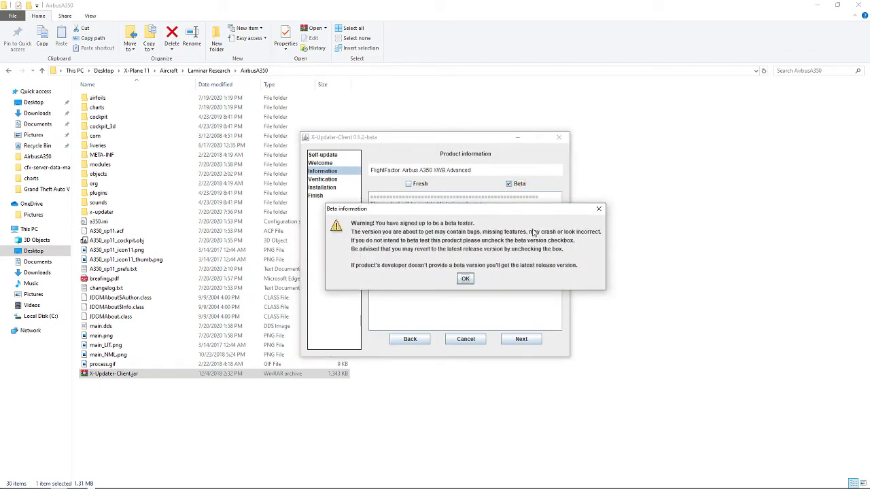
pyautogui.click(464, 279)
pyautogui.scroll(-5, 469, 265)
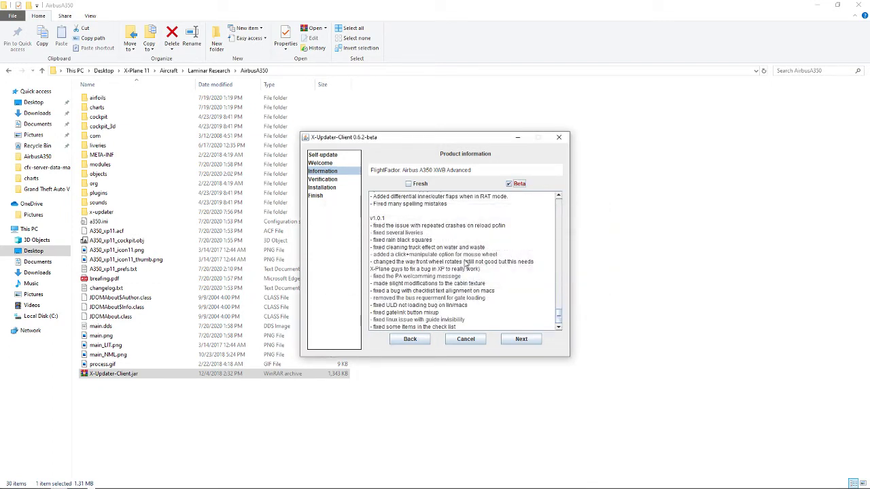
pyautogui.scroll(3, 479, 259)
pyautogui.scroll(-3, 478, 231)
pyautogui.scroll(6, 489, 289)
pyautogui.scroll(10, 485, 286)
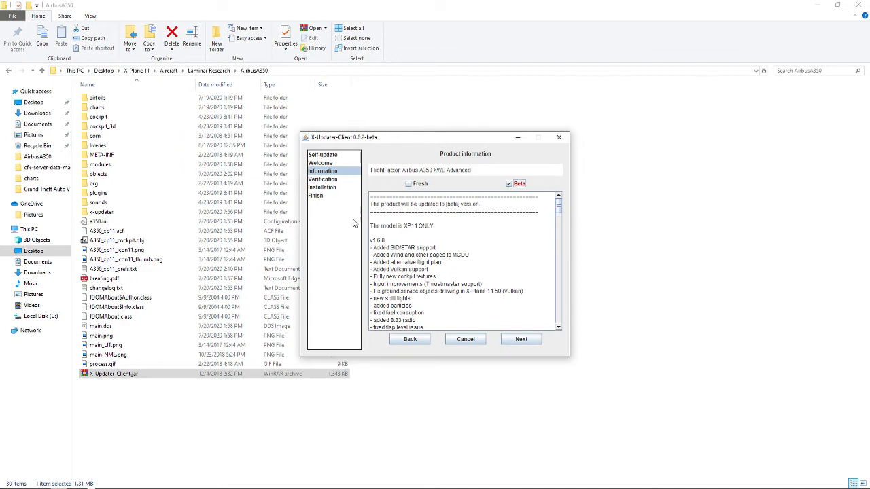
# - Proceed to the file verification, cancel the update and close X-Updater
pyautogui.click(520, 343)
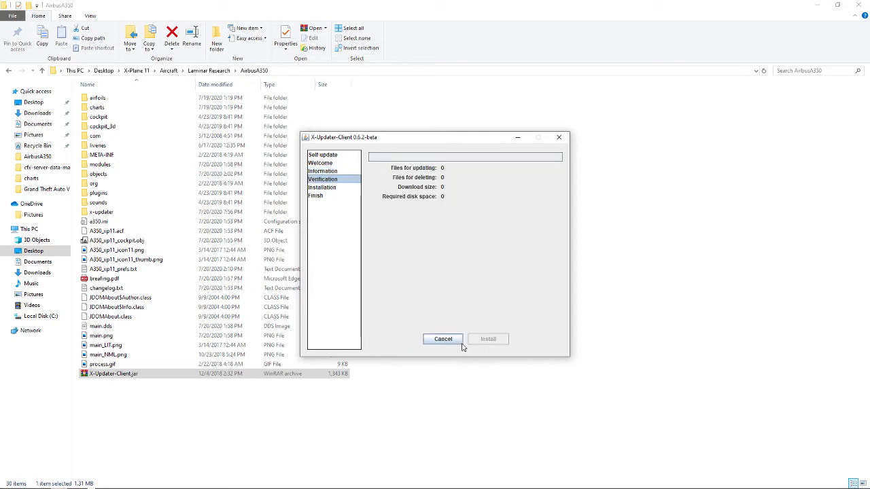
pyautogui.click(444, 339)
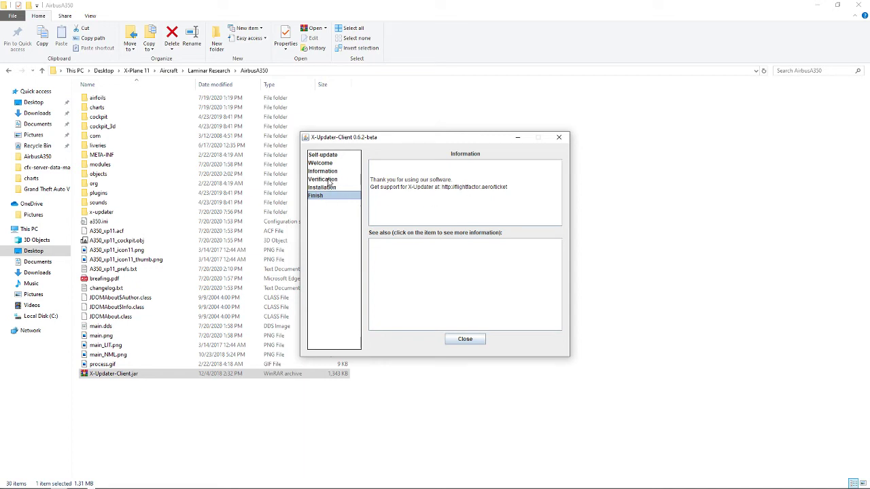
pyautogui.click(469, 341)
# - Return to the X-Plane 11 folder and launch X-Plane.exe
pyautogui.click(291, 395)
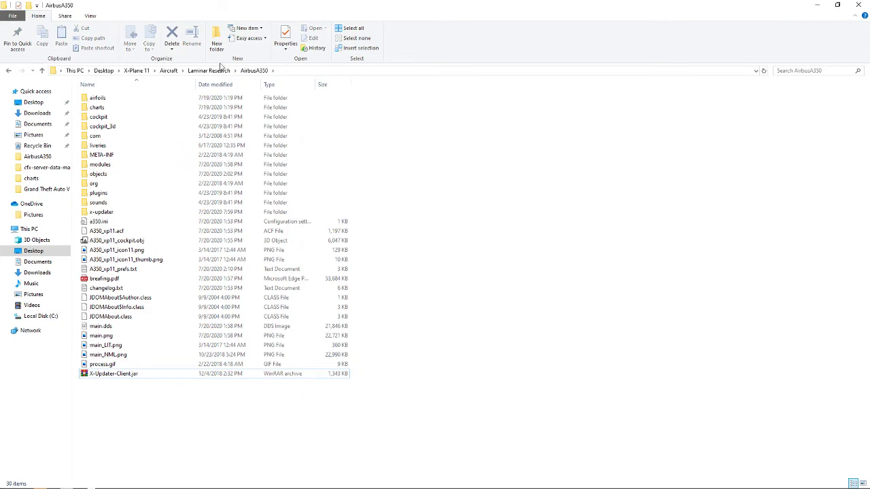
pyautogui.click(136, 71)
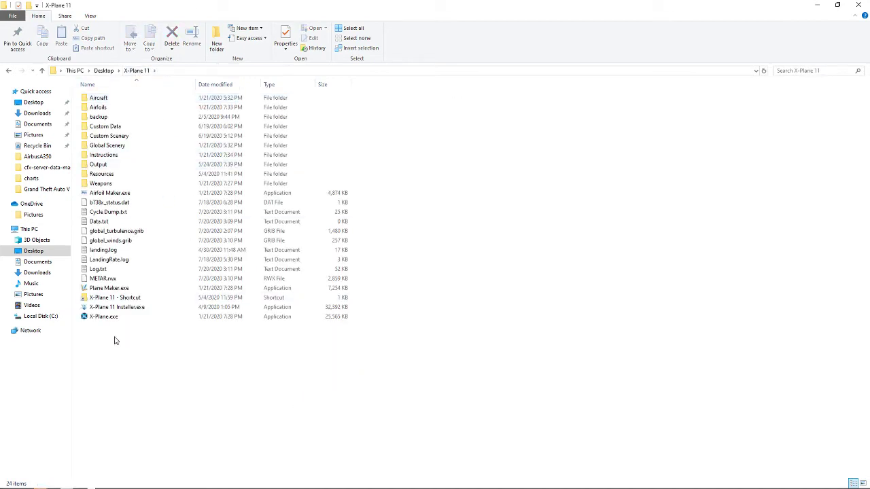
pyautogui.doubleClick(115, 318)
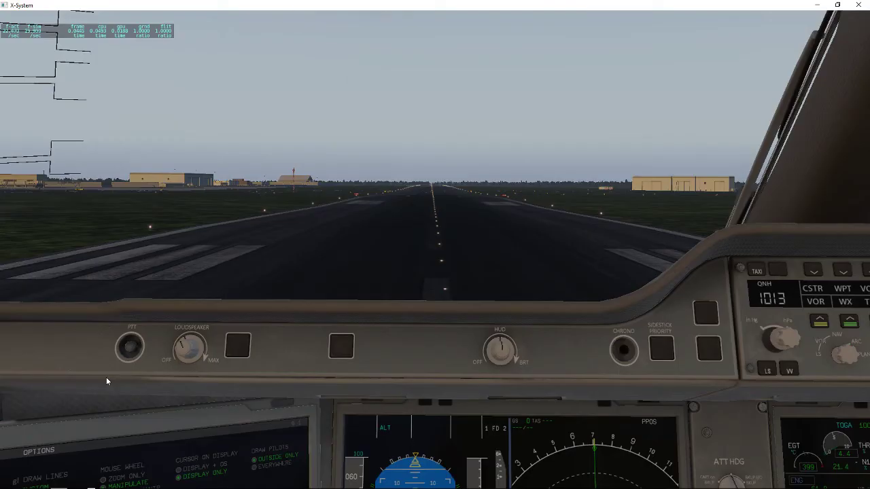
# - Focus on the centre cockpit display and open the active INIT page on FMS 1
pyautogui.moveTo(329, 144); pyautogui.dragTo(363, 228)
pyautogui.scroll(5, 405, 223)
pyautogui.click(330, 238)
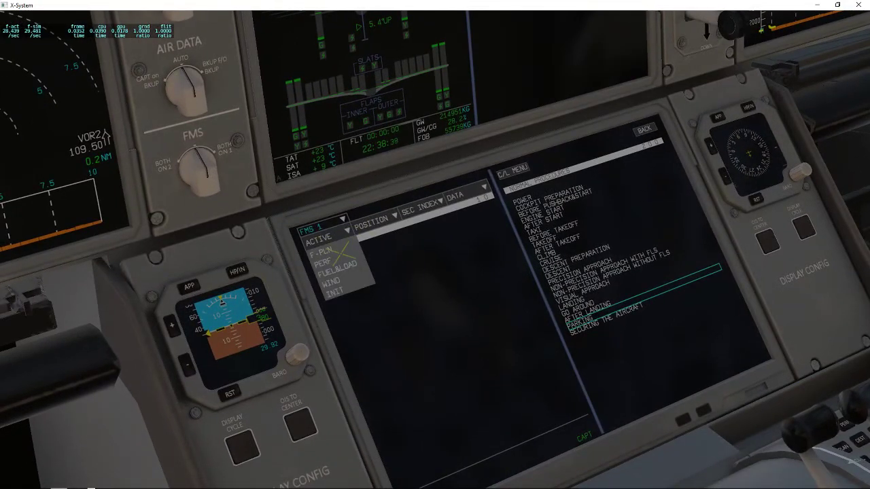
pyautogui.click(331, 292)
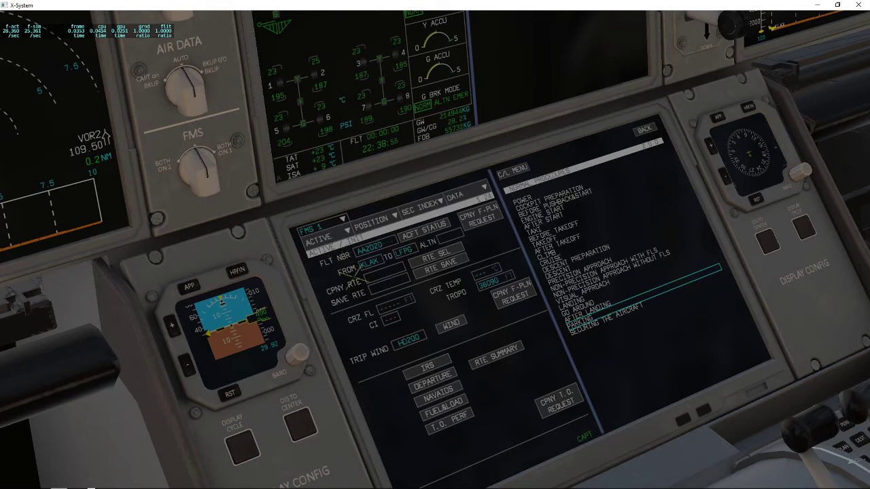
# - Open the active flight plan on FMS 1 and bring up the departure page for KLAX
pyautogui.click(325, 224)
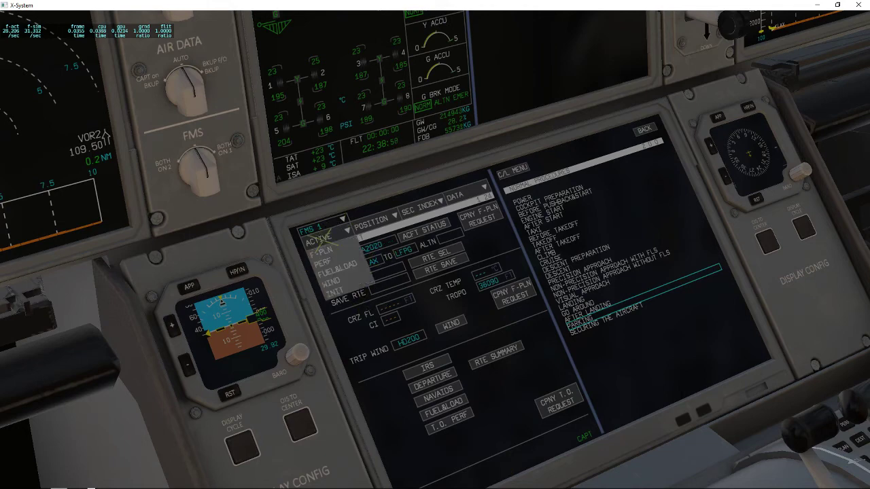
pyautogui.click(321, 250)
pyautogui.click(353, 289)
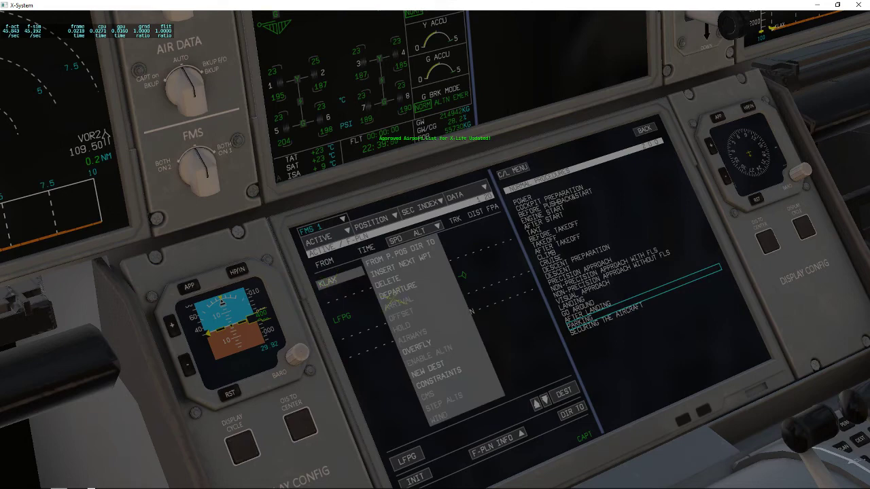
pyautogui.click(389, 300)
# - Select runway 07L with ILS for the KLAX departure on the FMS 1 departure page
pyautogui.click(453, 285)
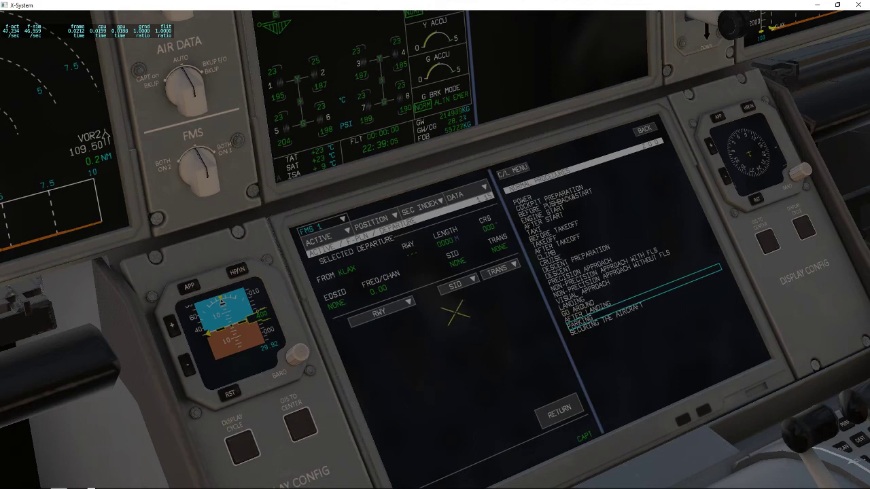
pyautogui.click(367, 313)
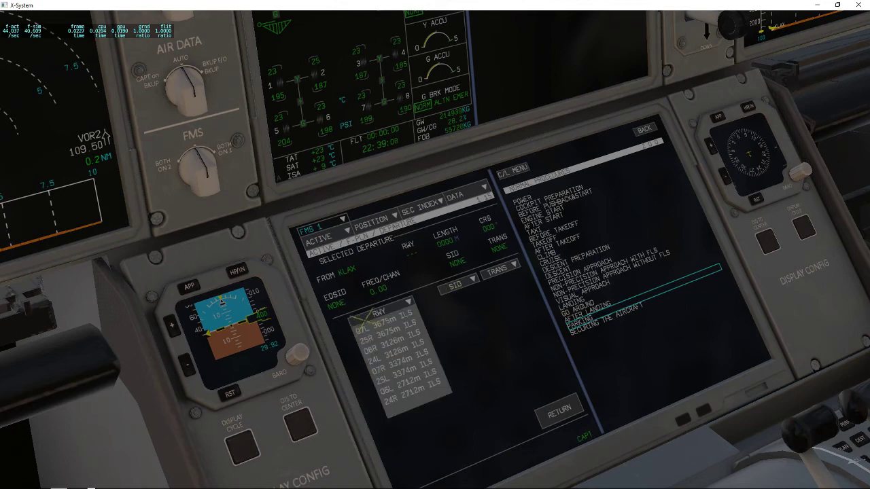
pyautogui.click(364, 324)
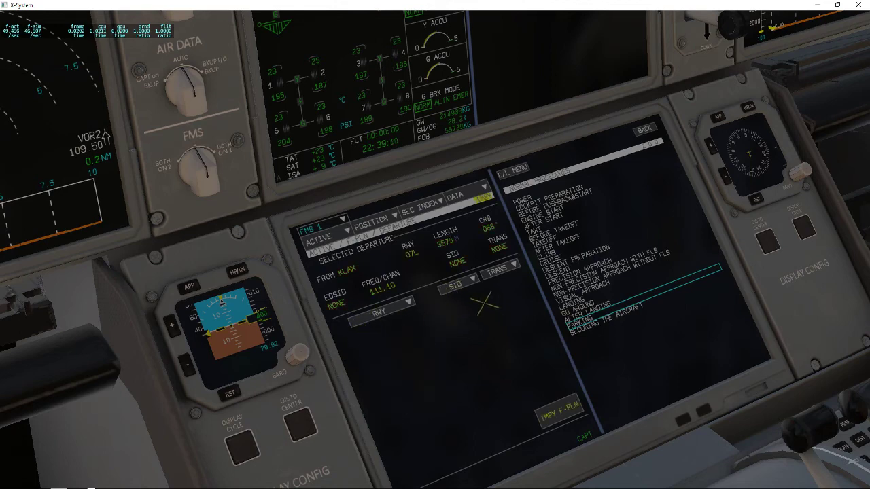
# - Browse the whole list of SIDs offered for runway 07L and close it without choosing one
pyautogui.click(462, 286)
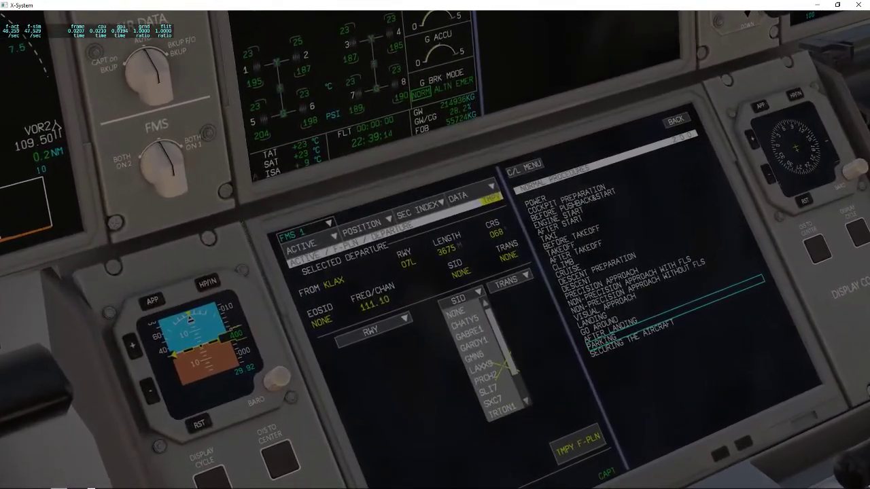
pyautogui.scroll(-3, 526, 401)
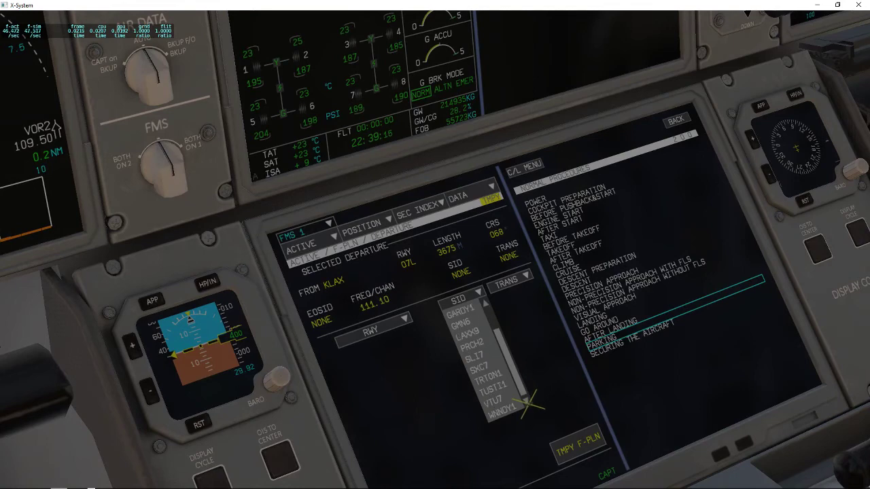
pyautogui.scroll(3, 486, 304)
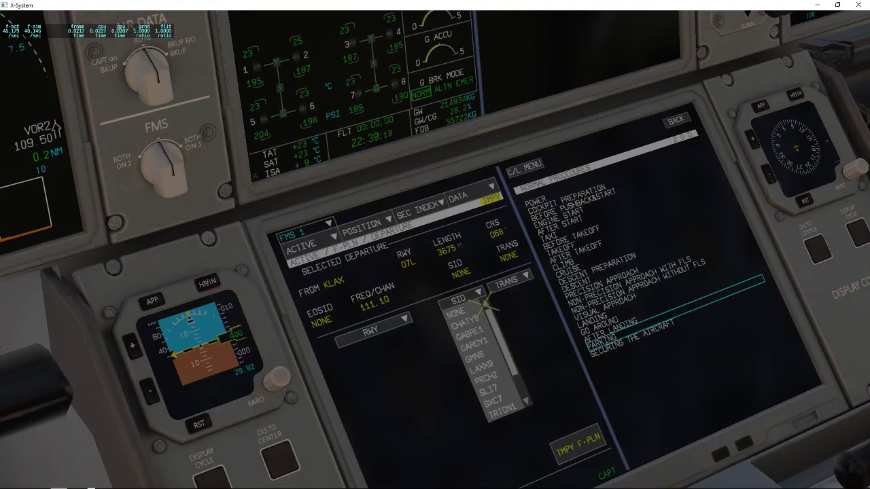
pyautogui.click(452, 306)
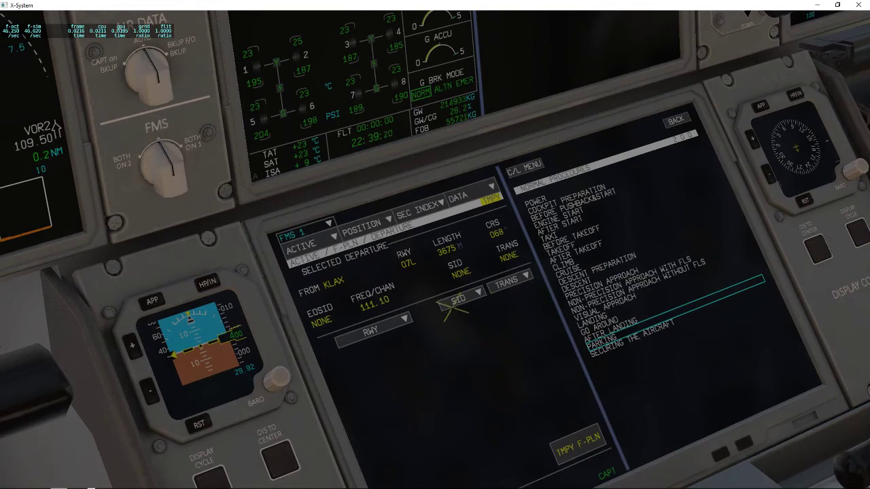
# - Examine the rear of the cockpit with its jump seats and A350-900 safety card, and move the viewpoint back through the aircraft
pyautogui.scroll(-5, 415, 358)
pyautogui.moveTo(408, 356); pyautogui.dragTo(333, 240)
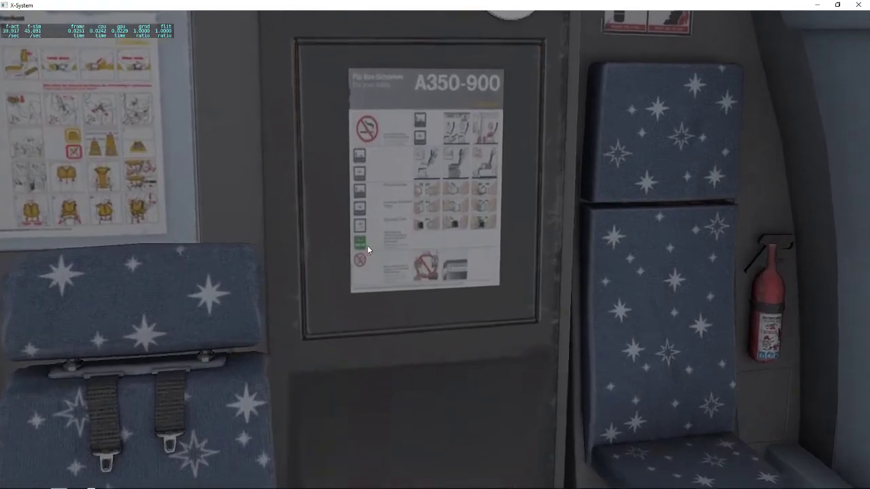
pyautogui.press('.')
pyautogui.press('.')
pyautogui.moveTo(581, 267); pyautogui.dragTo(293, 313)
pyautogui.press('.')
pyautogui.press('.')
pyautogui.press('.')
pyautogui.press('.')
pyautogui.scroll(10, 294, 318)
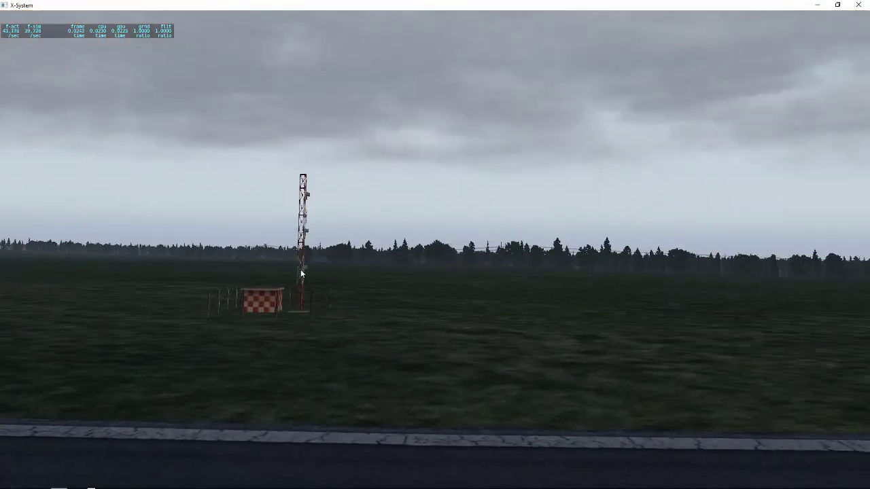
# - Tour the passenger cabin, viewing the seats, seatback screens, ceiling, bulkhead and the airport outside through a cabin window
pyautogui.moveTo(301, 270); pyautogui.dragTo(8, 276)
pyautogui.scroll(-3, 8, 276)
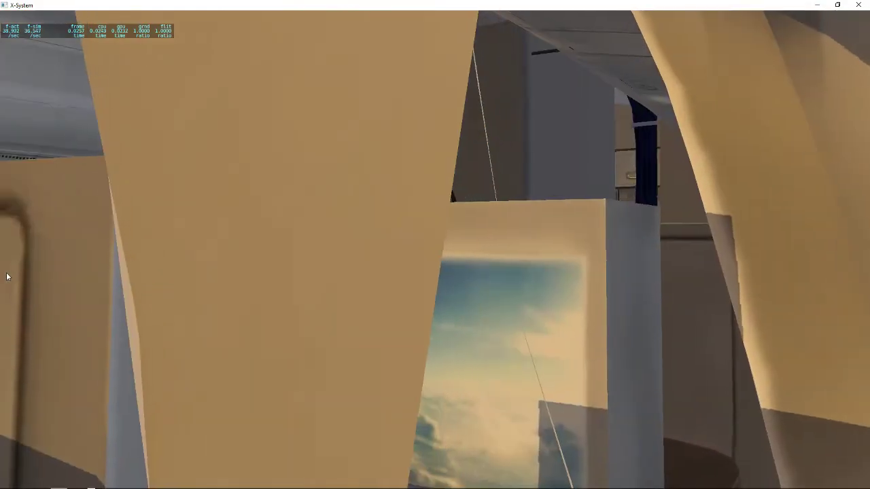
pyautogui.scroll(3, 53, 276)
pyautogui.scroll(10, 108, 285)
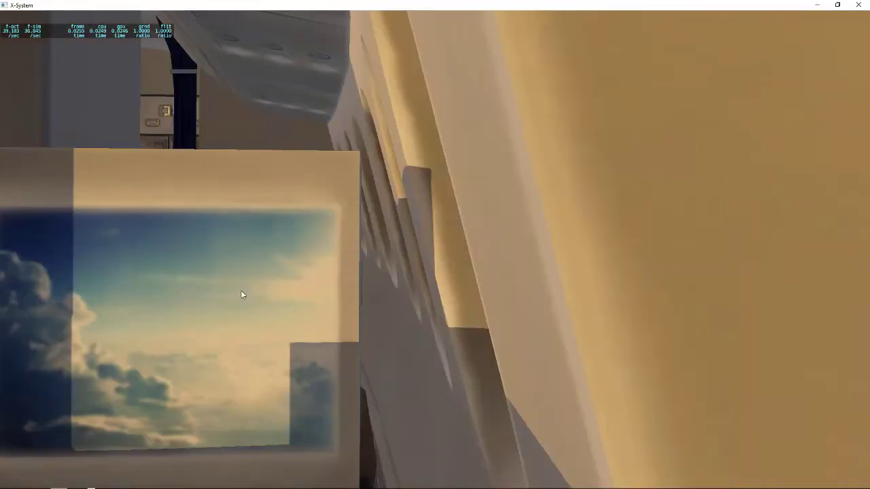
pyautogui.scroll(-10, 399, 293)
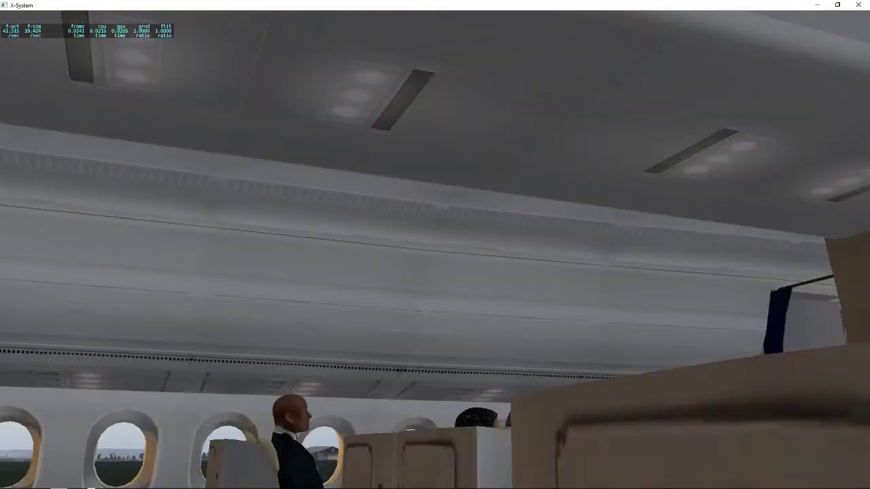
pyautogui.moveTo(48, 262); pyautogui.dragTo(267, 259)
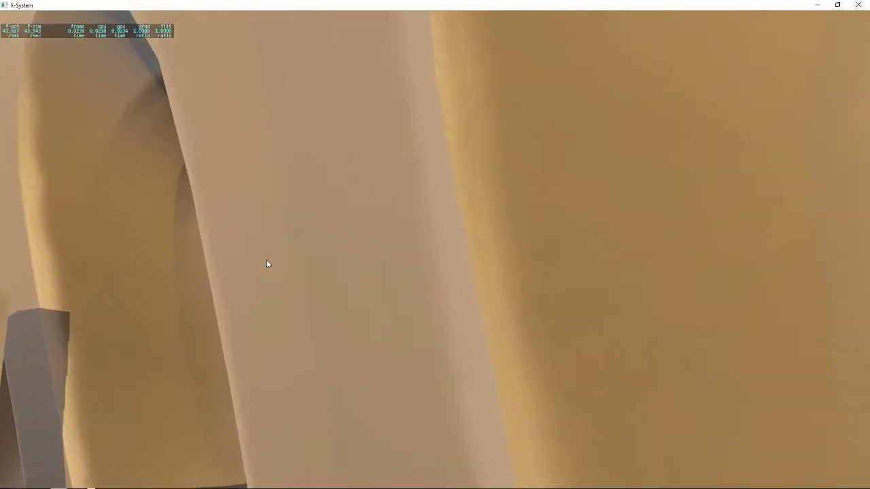
pyautogui.moveTo(425, 242); pyautogui.dragTo(306, 242)
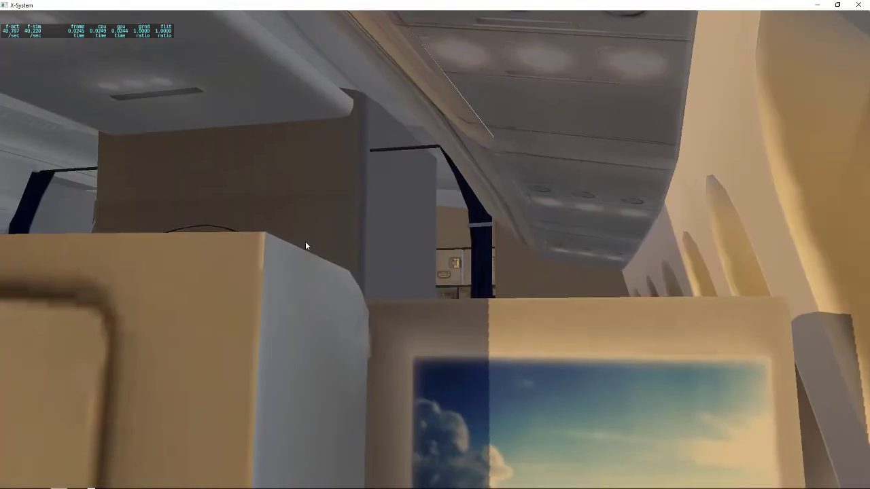
pyautogui.moveTo(409, 226); pyautogui.dragTo(263, 232)
pyautogui.moveTo(438, 263); pyautogui.dragTo(482, 291)
pyautogui.scroll(-6, 476, 272)
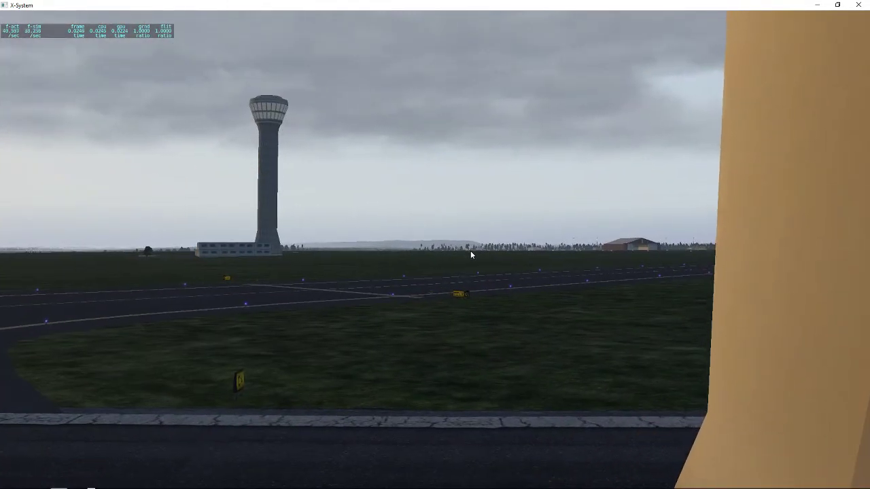
pyautogui.scroll(-3, 470, 249)
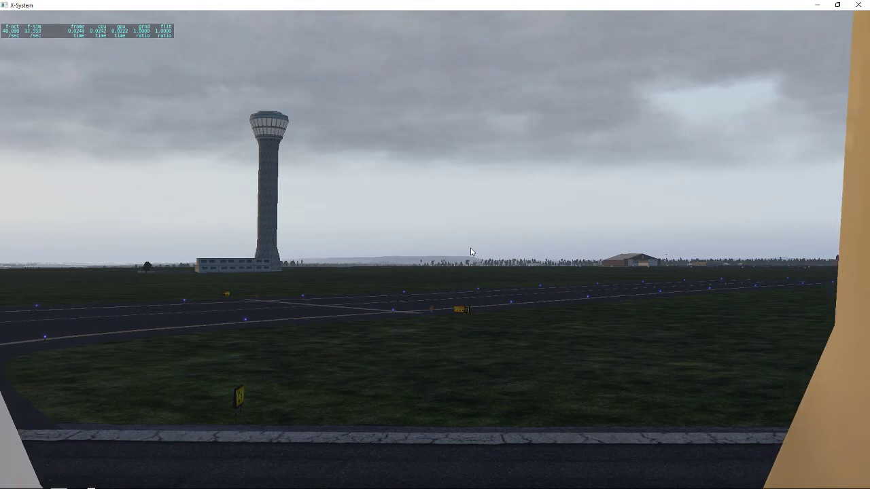
pyautogui.moveTo(470, 249); pyautogui.dragTo(546, 282)
pyautogui.press('.')
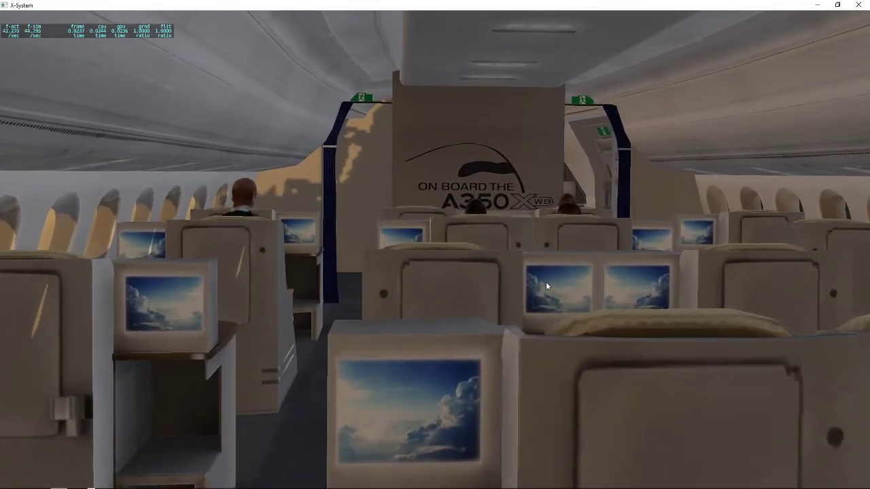
# - Return to the cockpit and view the centre displays, the forward runway view and the glareshield autopilot panel
pyautogui.hotkey('shift', '9')
pyautogui.moveTo(328, 234); pyautogui.dragTo(413, 308)
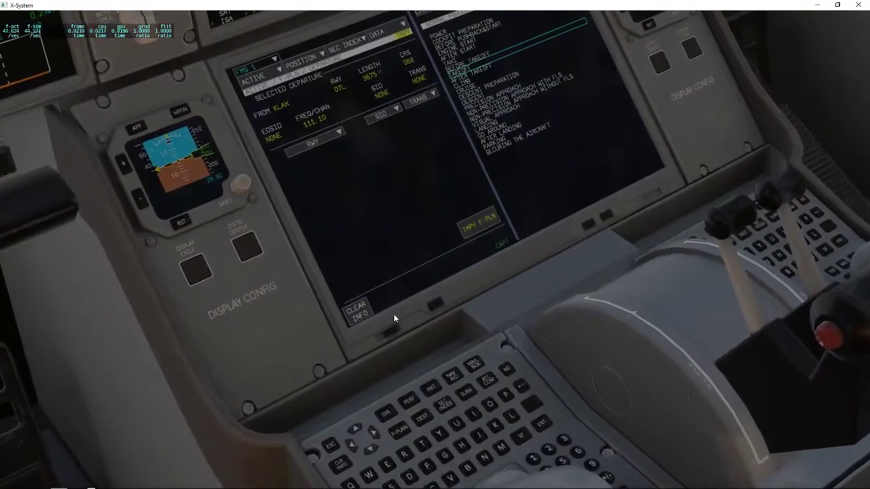
pyautogui.hotkey('shift', '9')
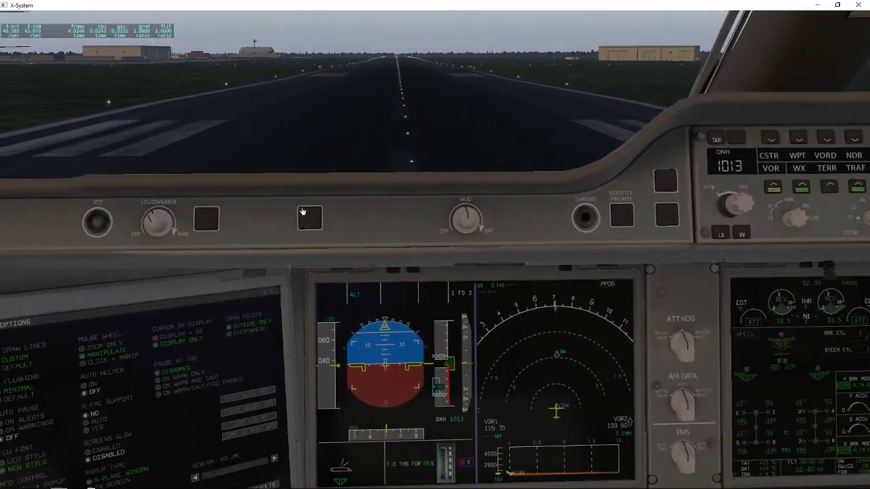
pyautogui.moveTo(311, 127); pyautogui.dragTo(344, 136)
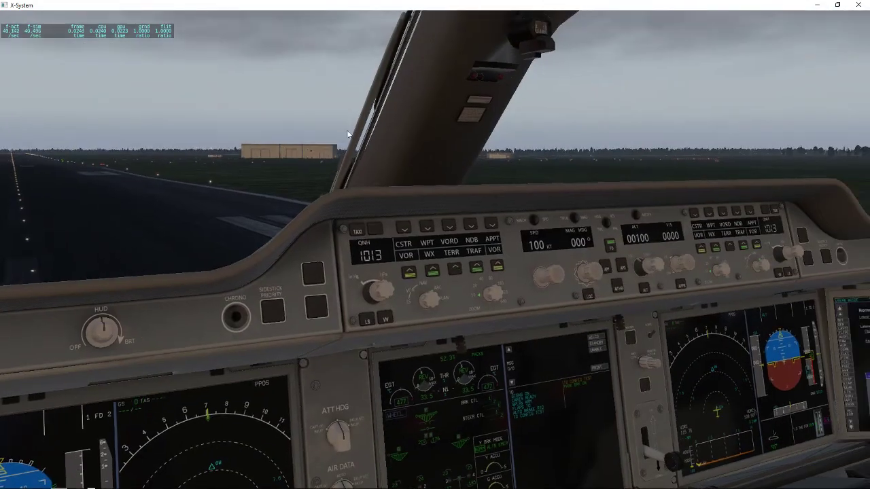
# - Focus on the KLAX departure page again, check the SID list for runway 07L and close it without a selection
pyautogui.moveTo(305, 163); pyautogui.dragTo(371, 215)
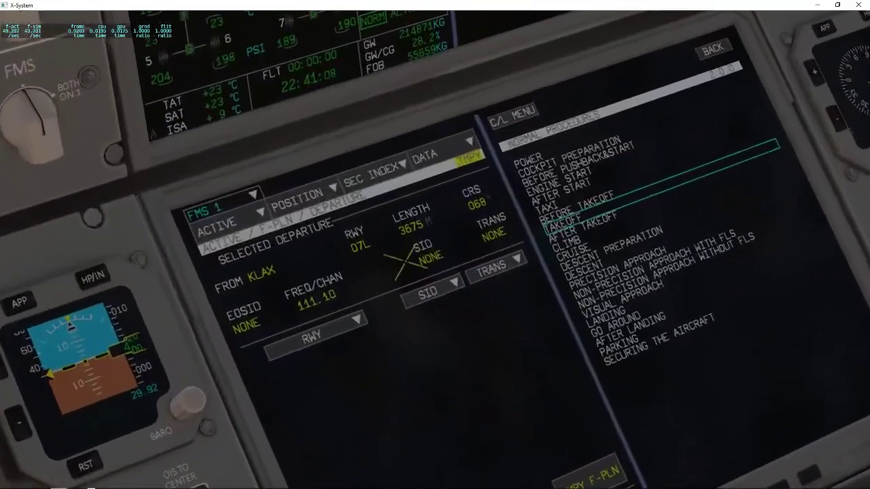
pyautogui.click(433, 167)
pyautogui.click(353, 326)
pyautogui.click(416, 299)
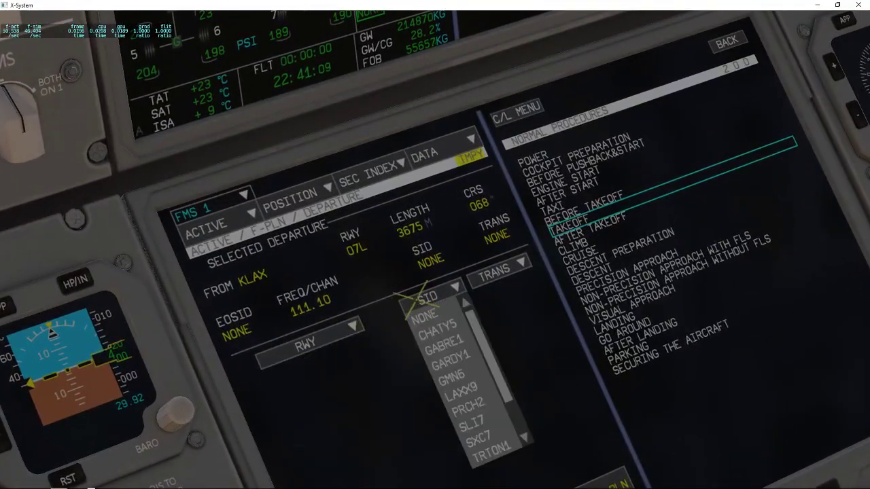
pyautogui.click(428, 301)
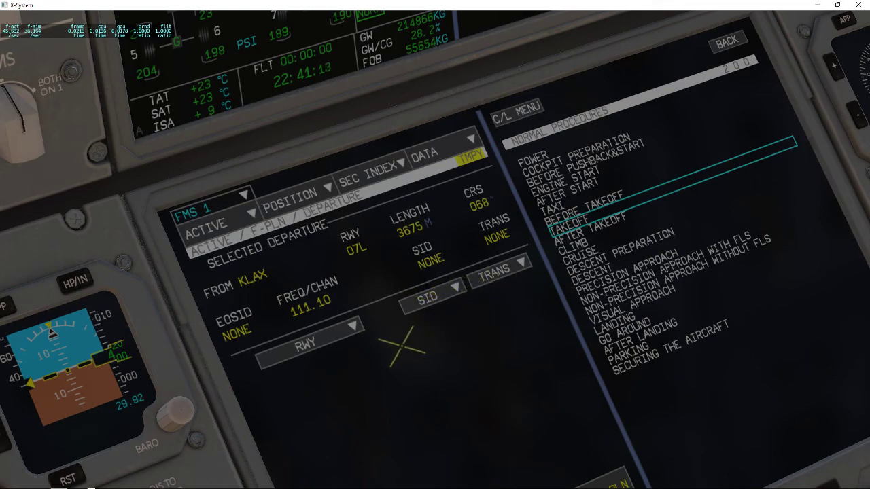
# - Look around the captain's and first officer's sides of the cockpit and return to the forward view over the runway
pyautogui.scroll(-10, 401, 346)
pyautogui.moveTo(396, 316); pyautogui.dragTo(322, 269)
pyautogui.moveTo(331, 167); pyautogui.dragTo(178, 162)
pyautogui.moveTo(243, 185); pyautogui.dragTo(300, 225)
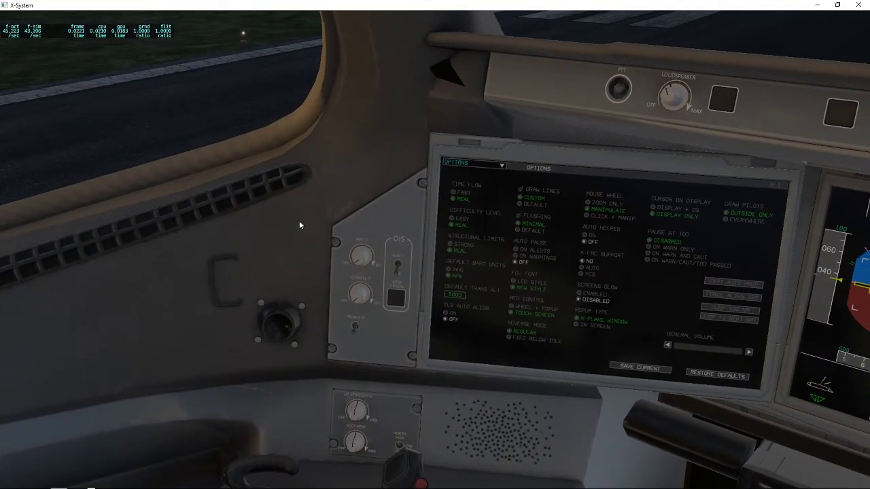
pyautogui.press('KP_6')
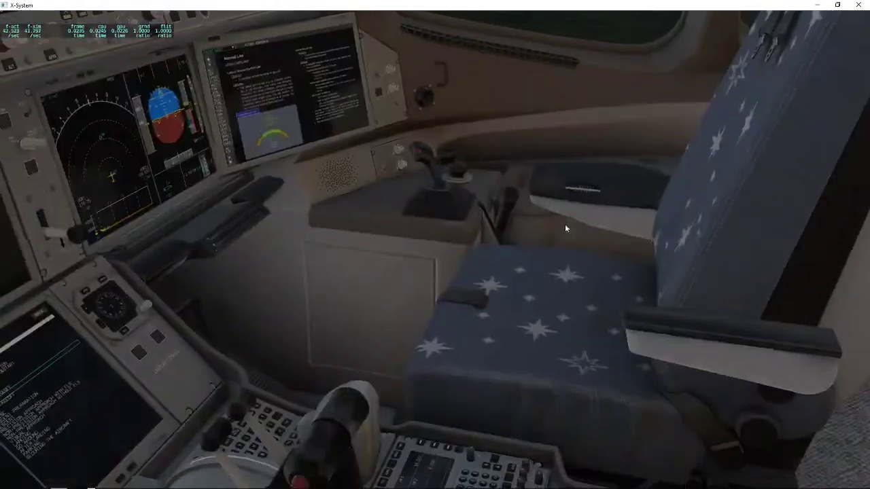
pyautogui.moveTo(566, 228); pyautogui.dragTo(498, 253)
pyautogui.moveTo(361, 355); pyautogui.dragTo(254, 253)
pyautogui.press('KP_2')
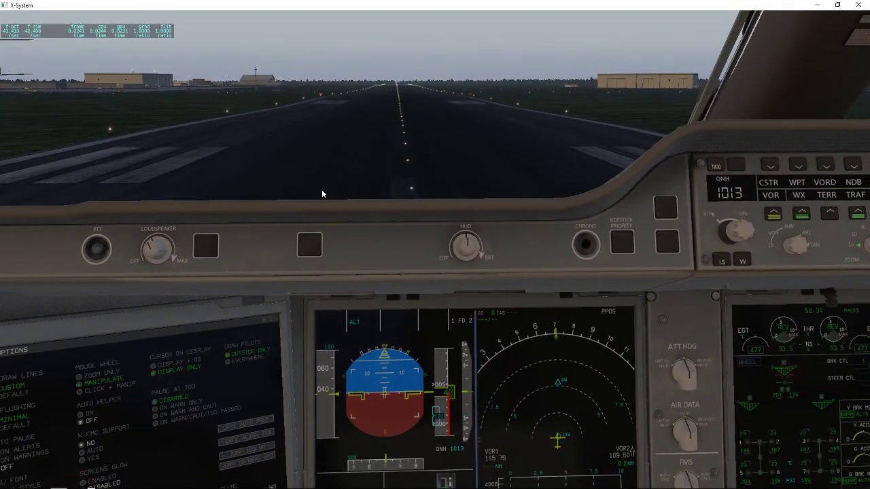
pyautogui.moveTo(363, 189); pyautogui.dragTo(362, 189)
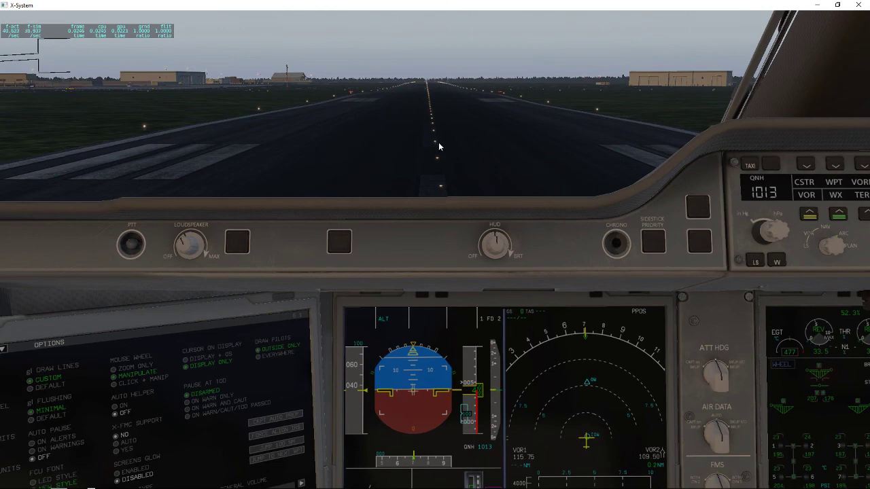